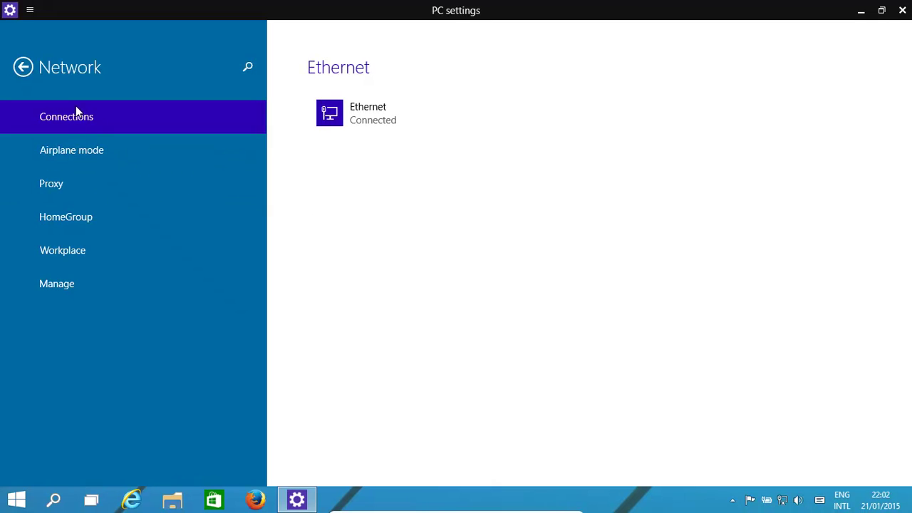
Examine the manual proxy server settings on the Network proxy page.
click(50, 184)
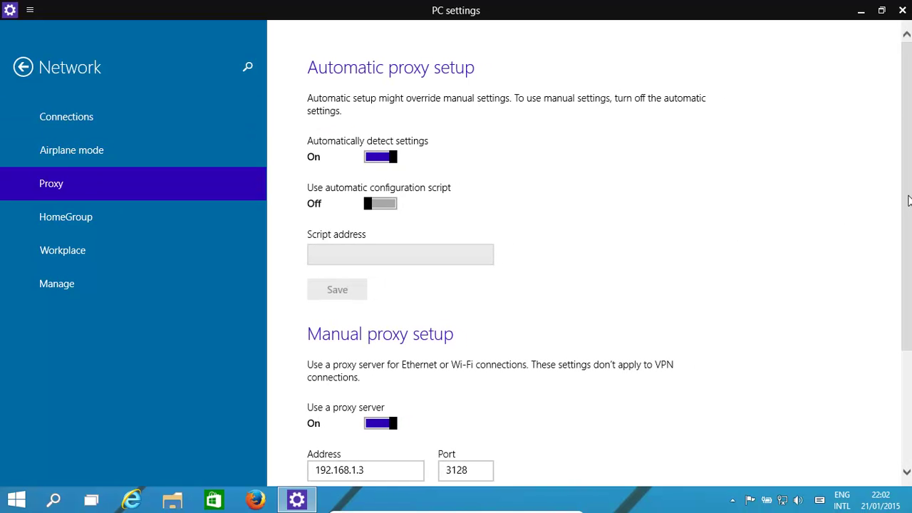
scroll(908, 201, down, 3)
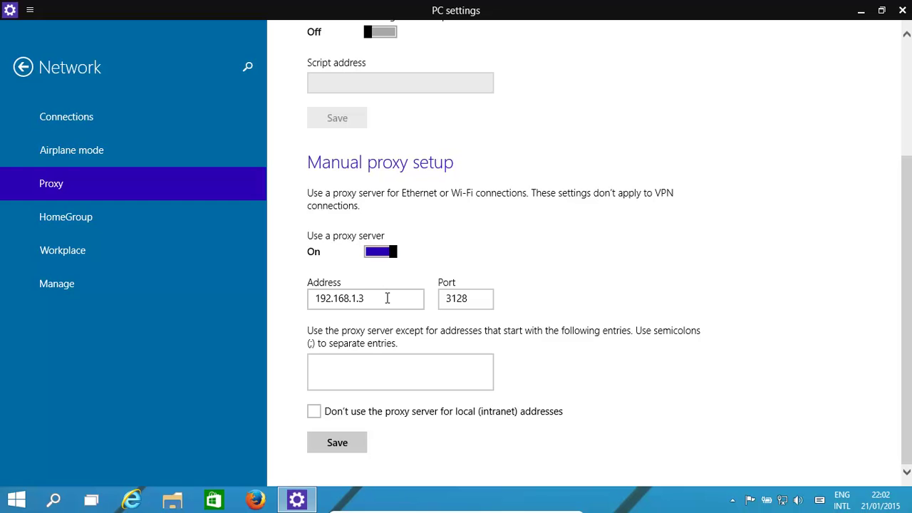
click(387, 298)
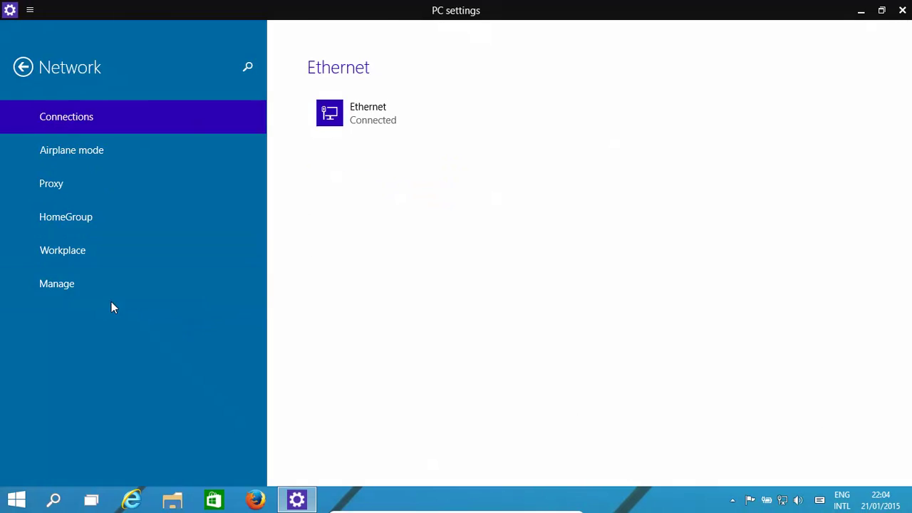
Open the network flyout from the Network management page.
click(74, 285)
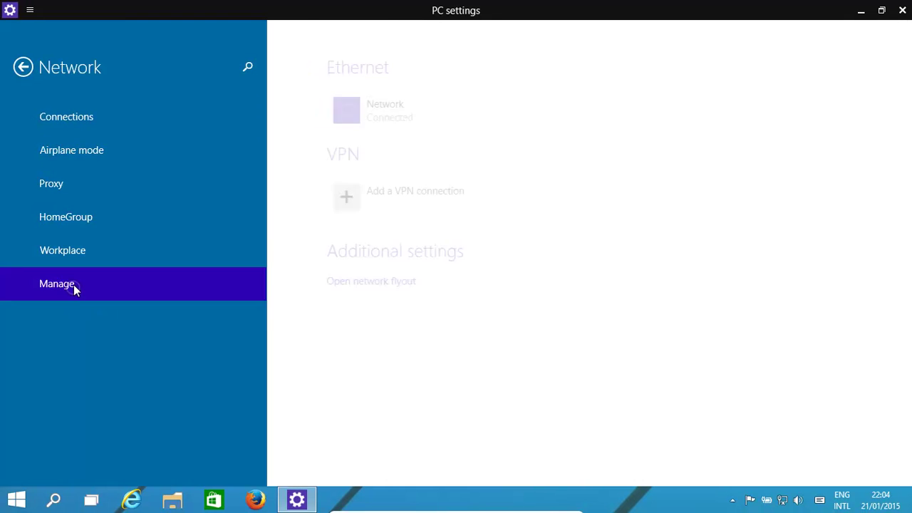
click(342, 285)
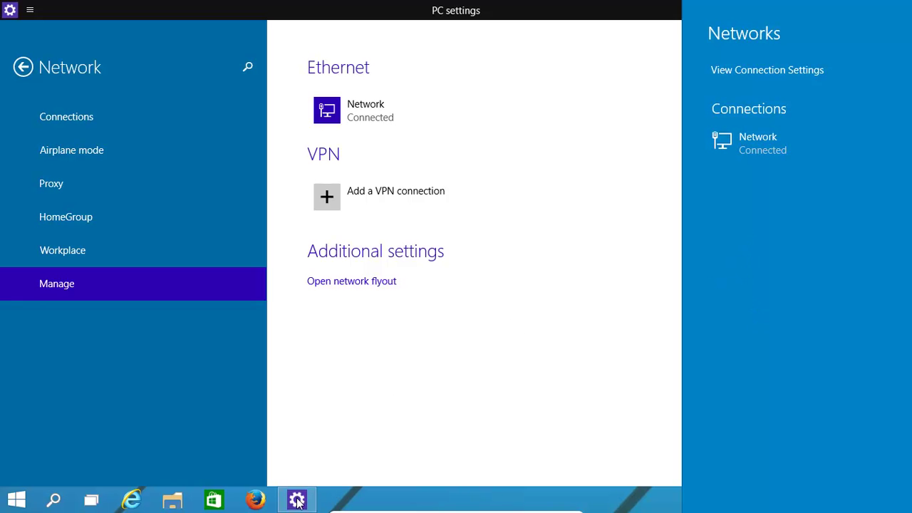
Switch from the virtual machine to the host desktop and view the connection options for the AndroidAP Wi-Fi network.
key(ctrl+f)
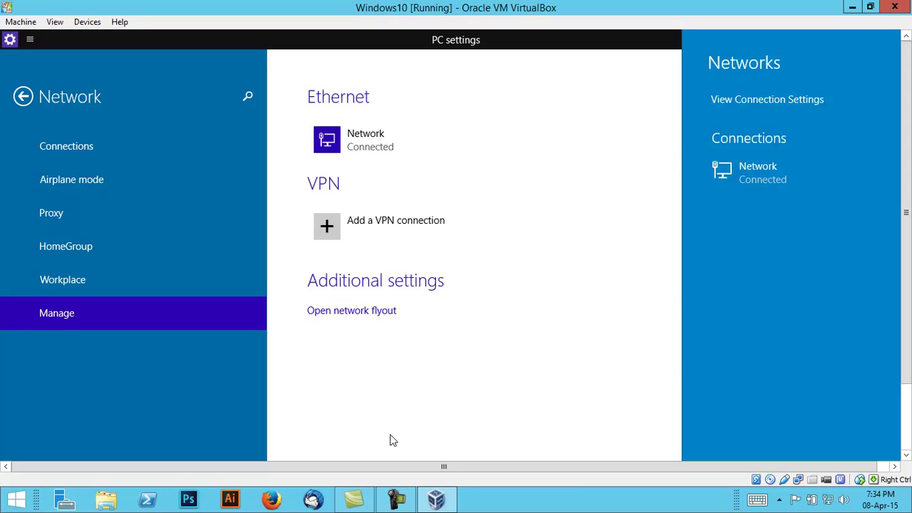
click(853, 7)
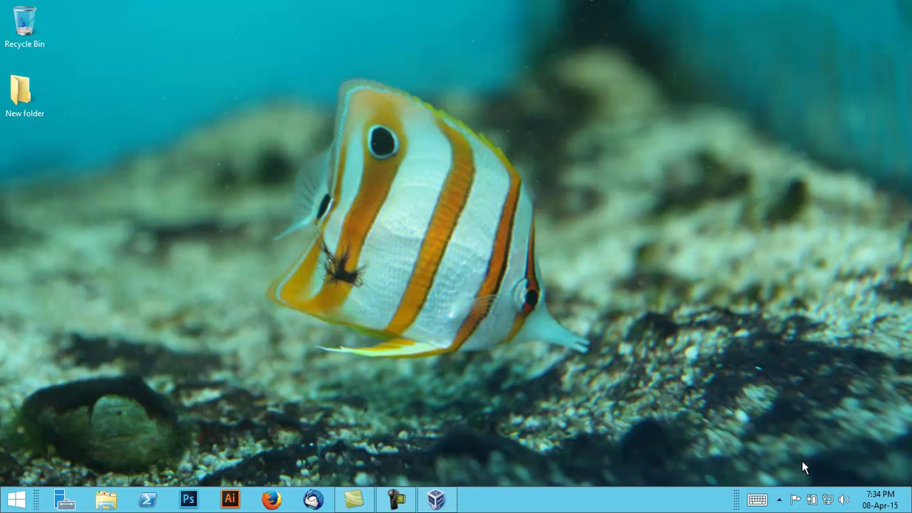
click(826, 500)
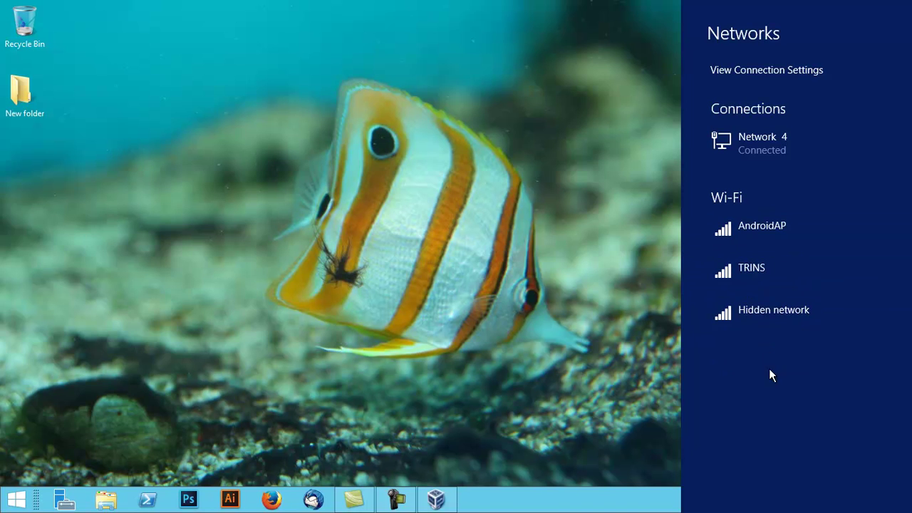
click(760, 225)
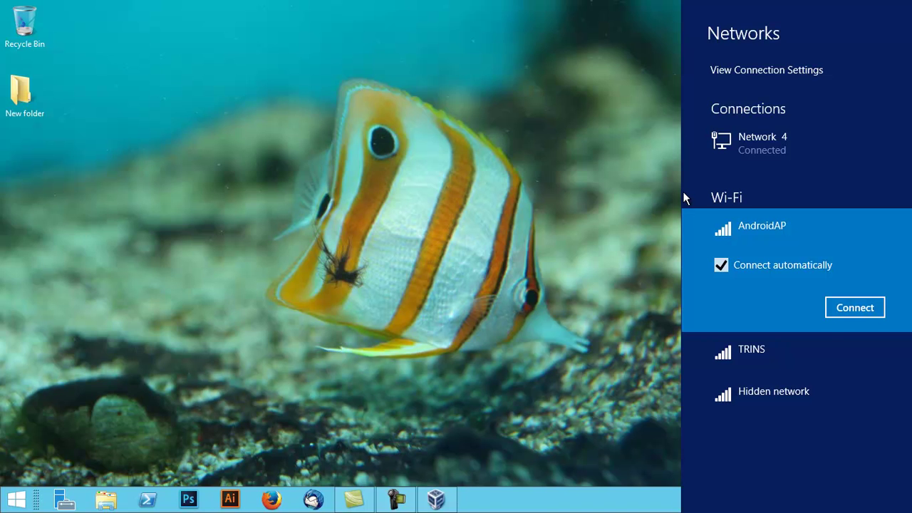
click(580, 330)
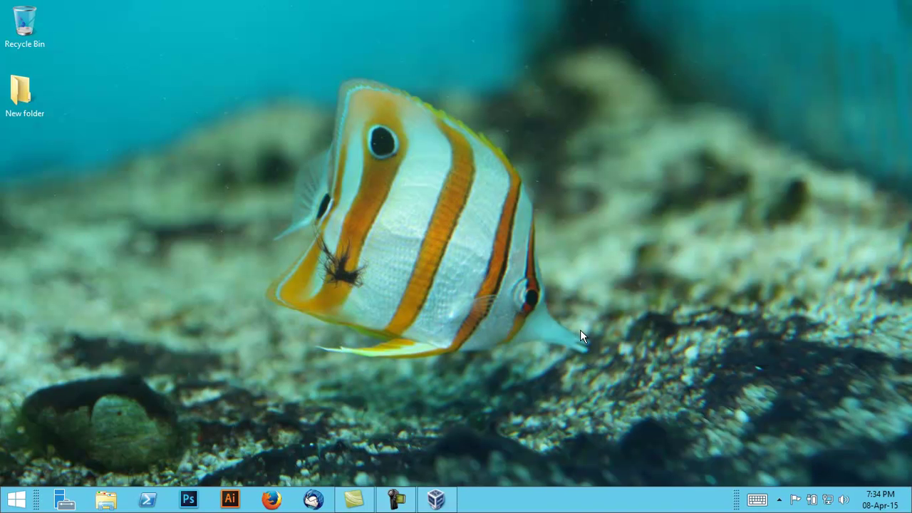
Return to the Windows10 virtual machine in VirtualBox and show it full screen.
mouse_move(828, 500)
click(436, 499)
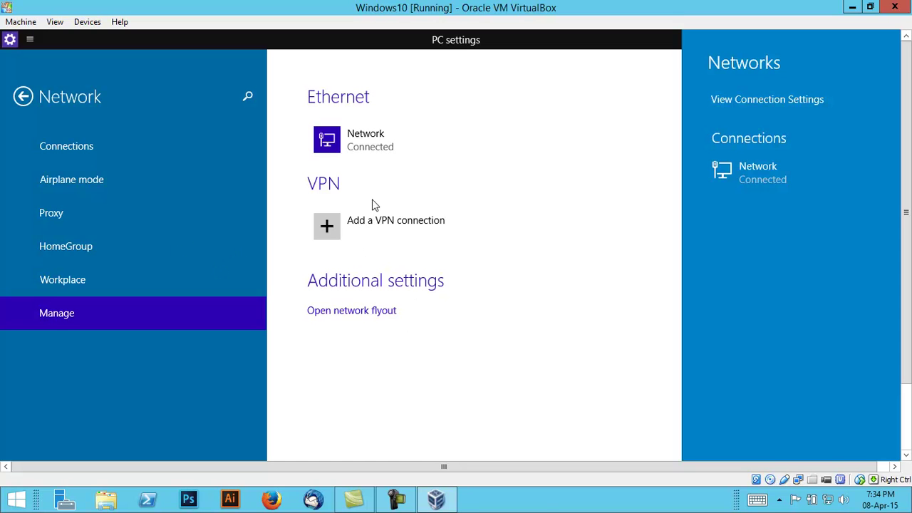
key(ctrl+f)
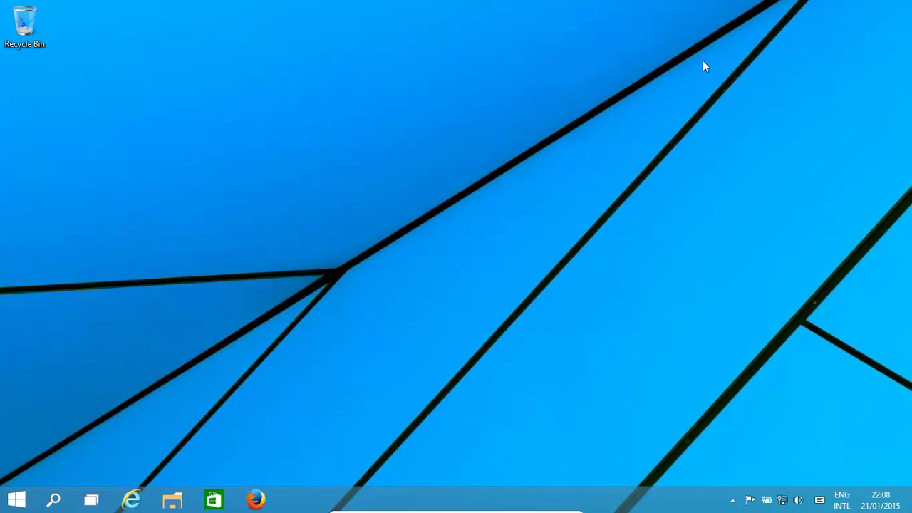
Open the Ethernet connection's properties from the Network and Sharing Center.
right_click(781, 502)
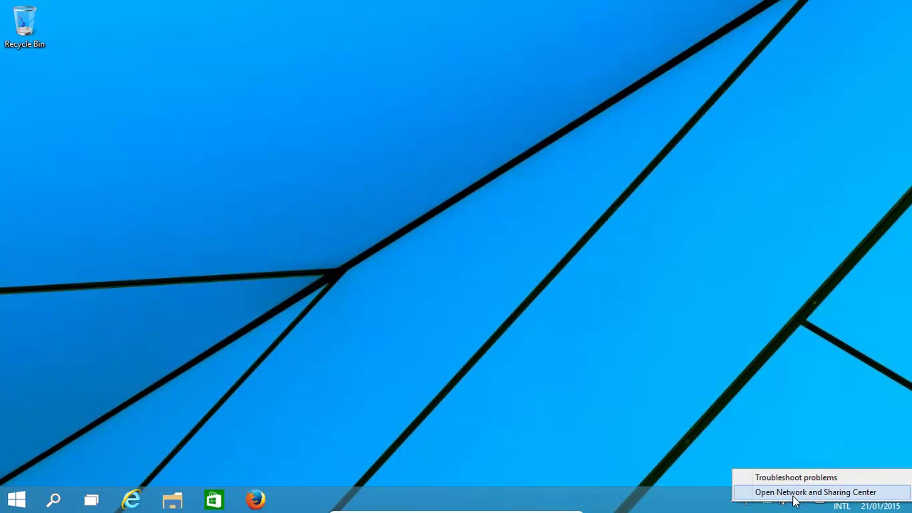
click(782, 492)
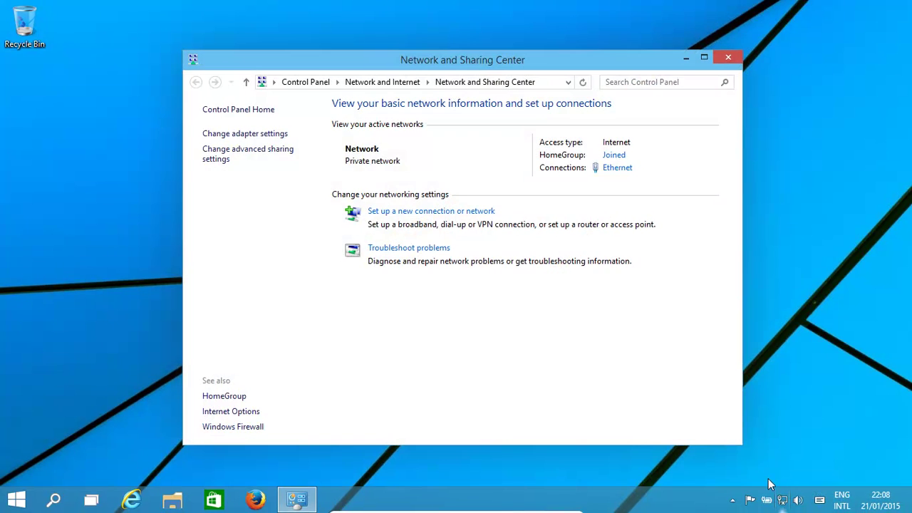
click(615, 171)
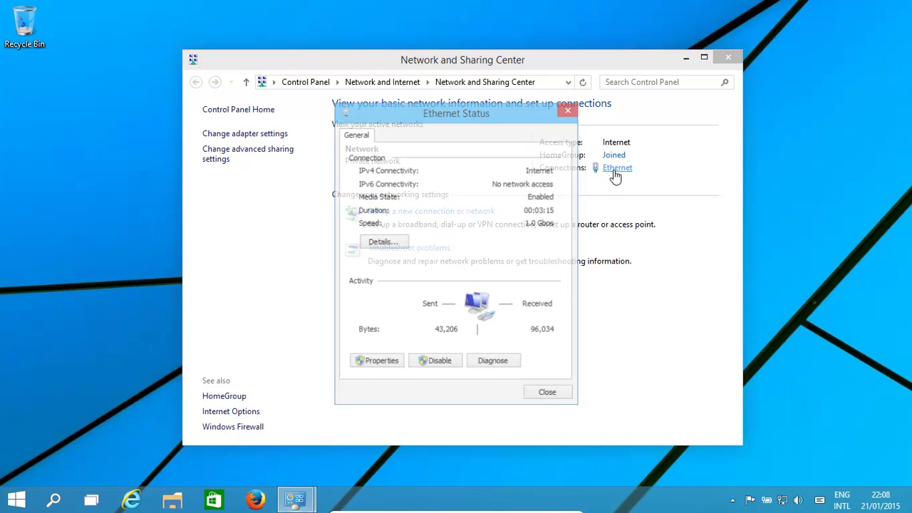
click(374, 365)
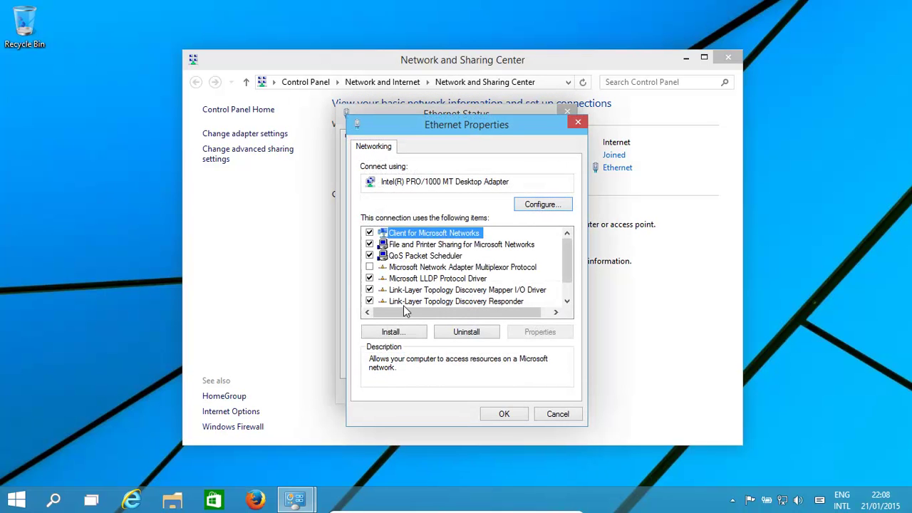
Open the Ethernet adapter's TCP/IPv4 properties and choose to use a manually specified IP address.
drag(566, 261, 566, 306)
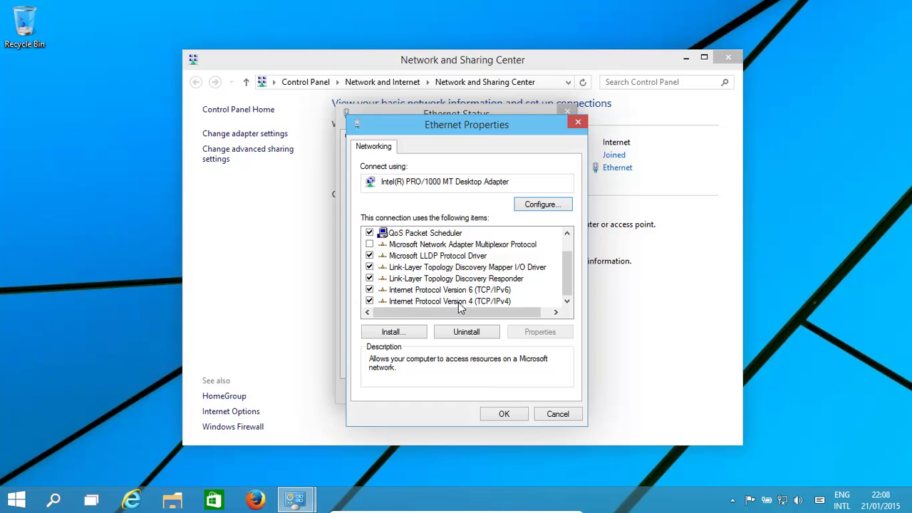
click(462, 303)
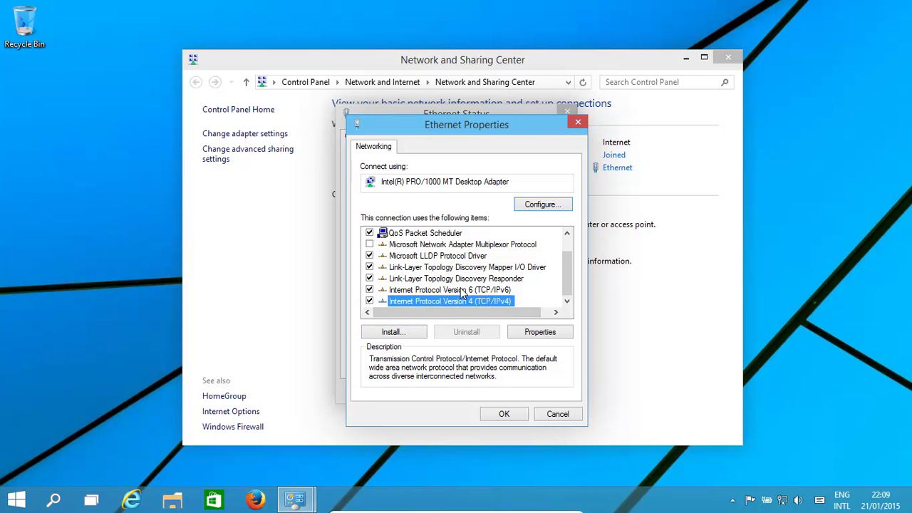
click(538, 332)
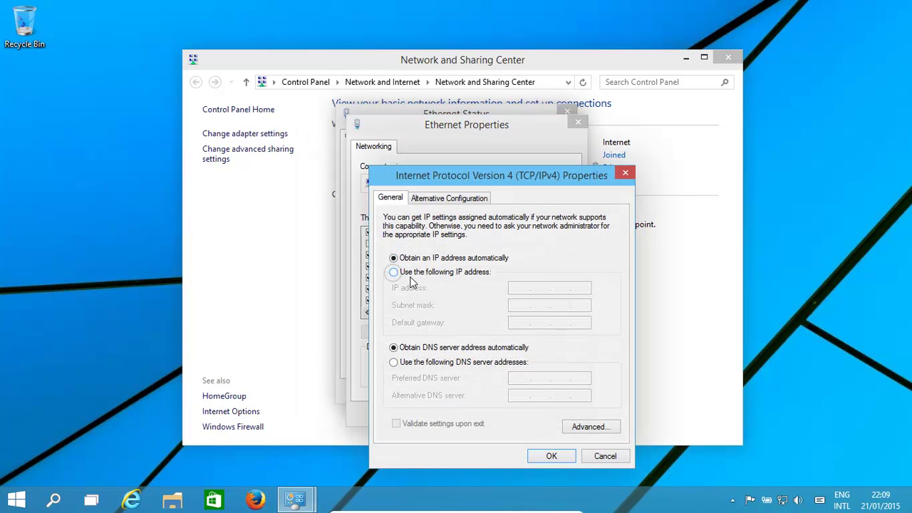
click(394, 274)
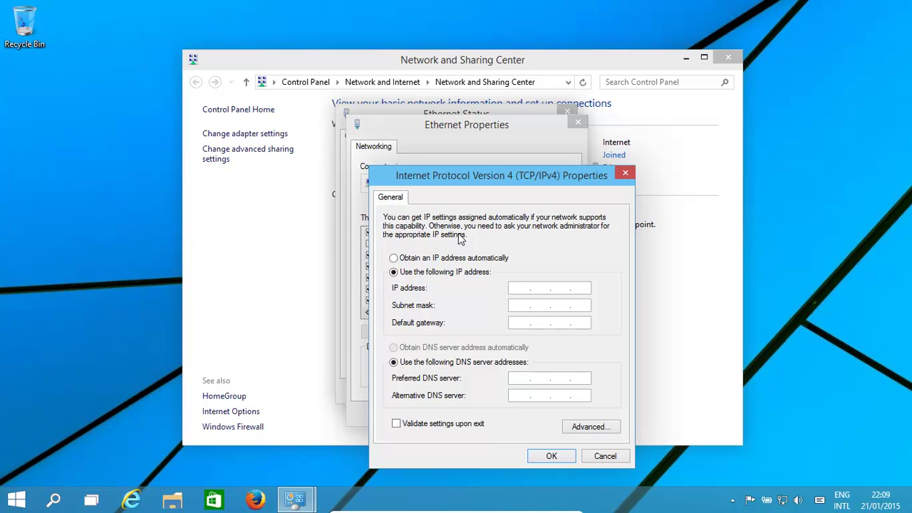
Set the IPv4 address to 1.1.1.1 and fill in its default subnet mask.
click(519, 288)
text(1)
text(.1.1.1)
click(519, 305)
double_click(521, 305)
Change the IPv4 address to 128.1.1.1 and regenerate the subnet mask as 255.255.0.0.
click(521, 287)
text(1)
click(586, 306)
key(BackSpace)
key(BackSpace)
key(BackSpace)
key(BackSpace)
key(BackSpace)
key(BackSpace)
text(2)
click(527, 322)
click(516, 306)
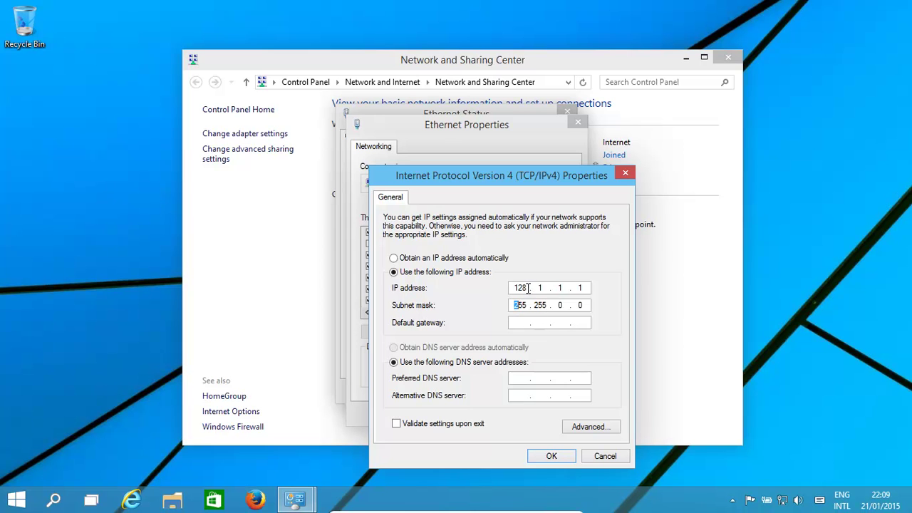
Change the first part of the IPv4 address to 192 and regenerate the subnet mask as 255.255.255.0.
click(526, 288)
key(BackSpace)
key(BackSpace)
text(92)
click(580, 305)
key(BackSpace)
key(BackSpace)
key(BackSpace)
key(BackSpace)
key(BackSpace)
key(BackSpace)
key(BackSpace)
key(BackSpace)
key(BackSpace)
click(521, 323)
click(520, 307)
Set the default gateway to 192.1.1.1 and change the IPv4 address to 192.1.1.2.
click(511, 325)
text(192.1.1.254)
key(BackSpace)
key(BackSpace)
key(BackSpace)
click(584, 288)
Set the preferred DNS server to 192.1.1.3 and the alternative DNS server to 8.8.8.8, and discard the IPv4 changes.
click(520, 379)
text(8.8.8)
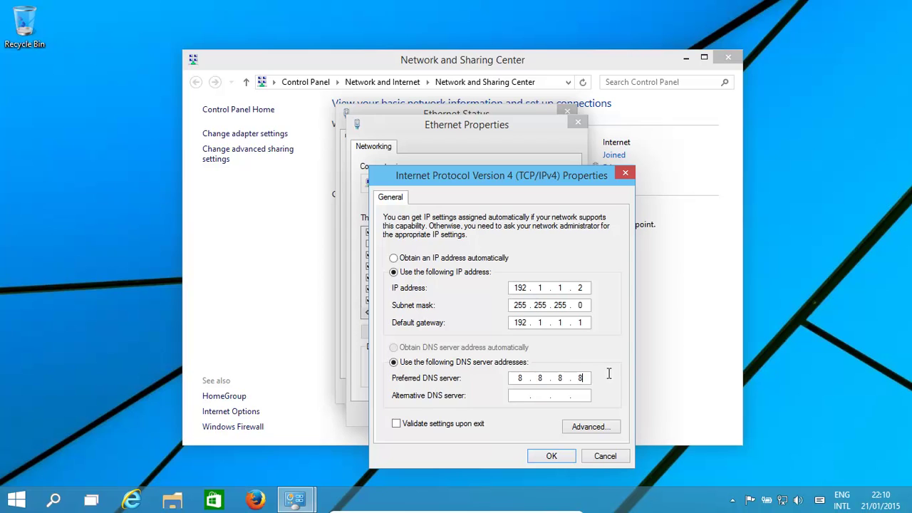
key(BackSpace)
key(BackSpace)
key(BackSpace)
key(BackSpace)
text(192)
click(519, 394)
text(8.)
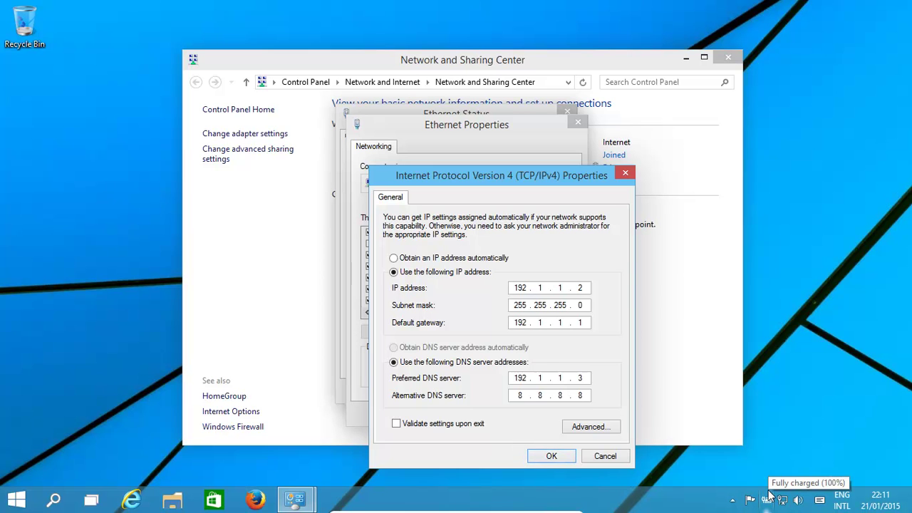
click(607, 457)
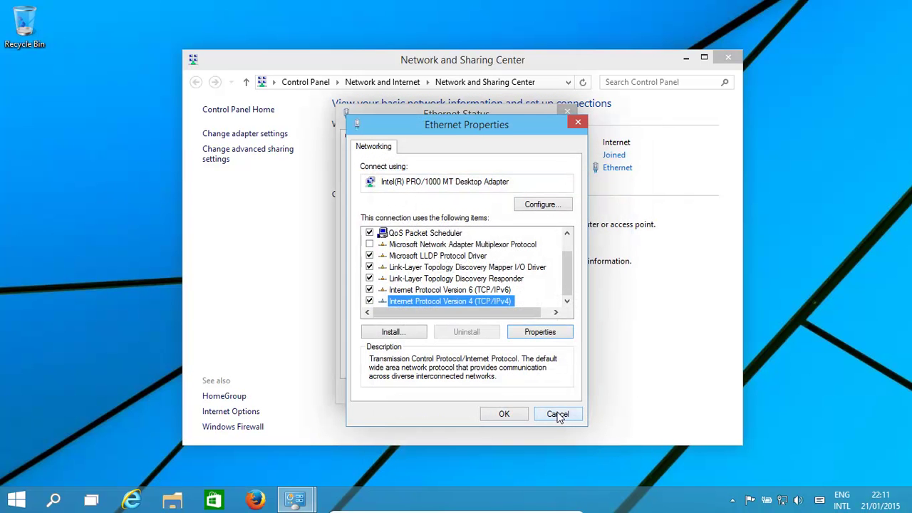
Open the Ethernet adapter's TCP/IPv6 properties and choose to use a manually specified IPv6 address.
click(448, 291)
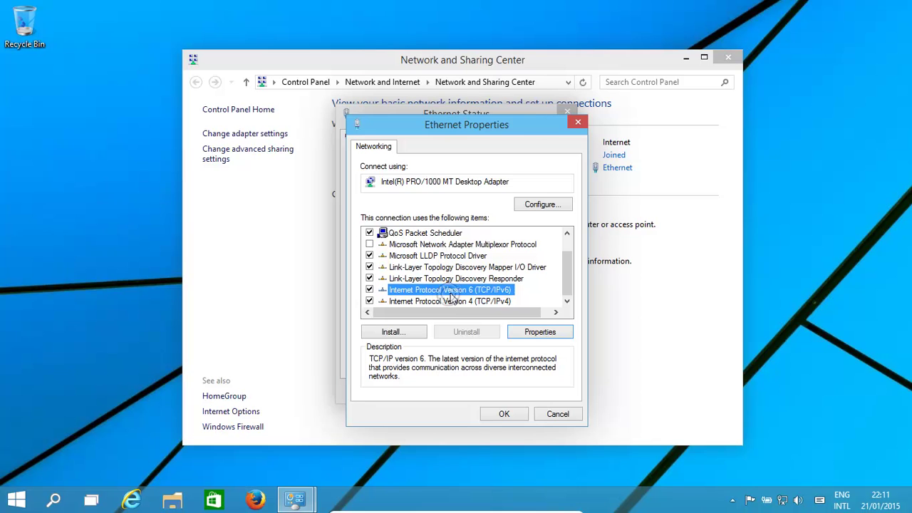
click(529, 334)
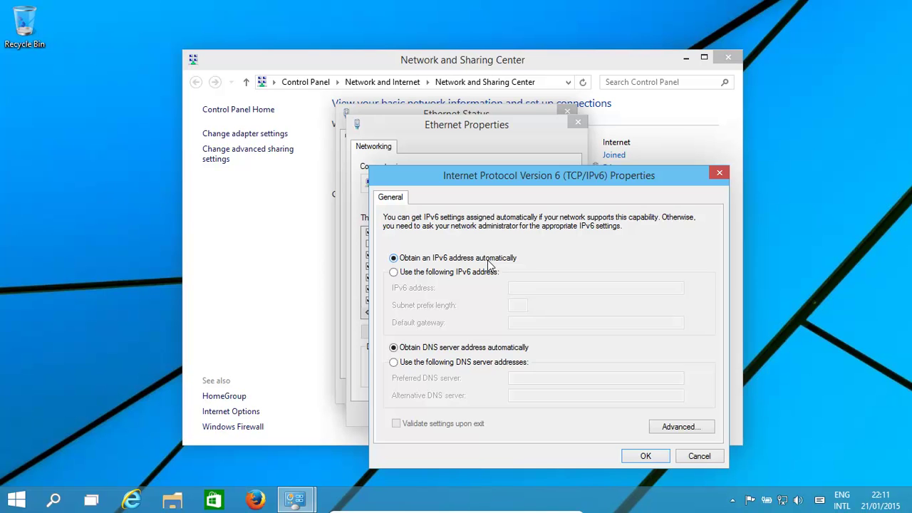
click(394, 273)
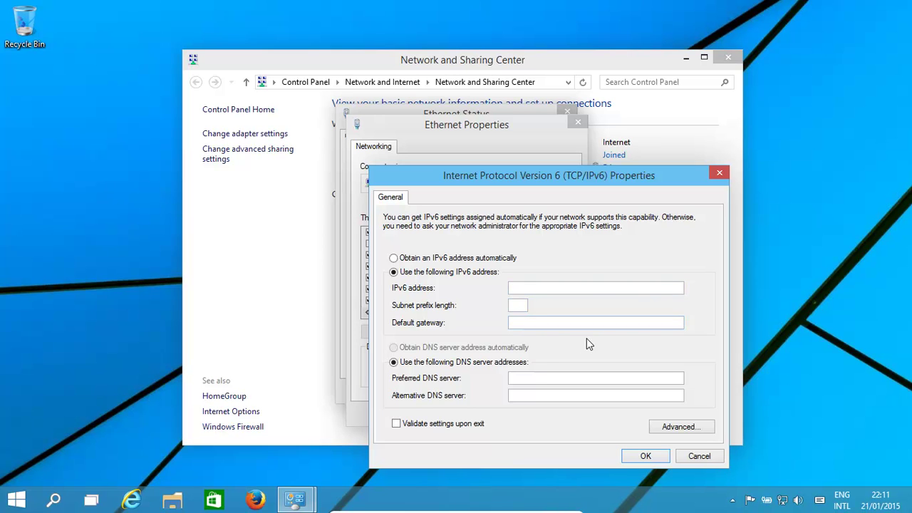
Examine the advanced TCP/IP settings for IPv6 and close the IPv6 properties without saving.
click(678, 431)
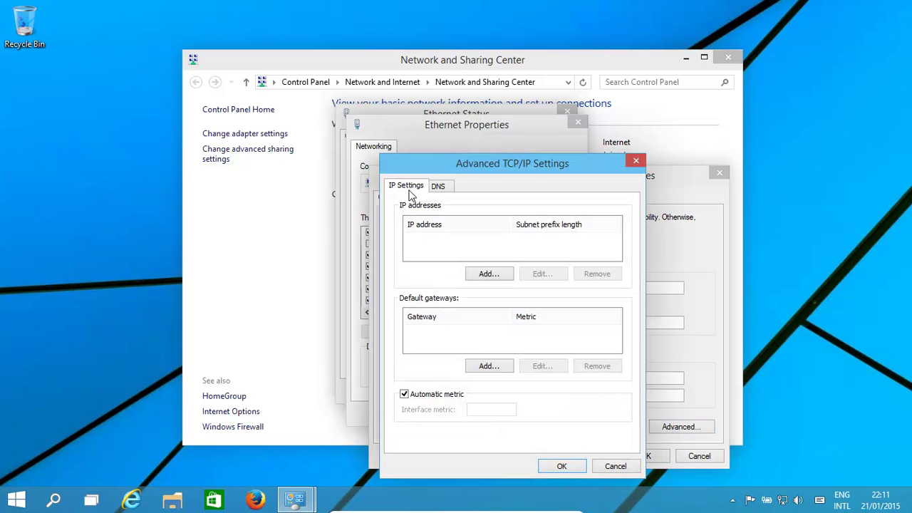
click(438, 187)
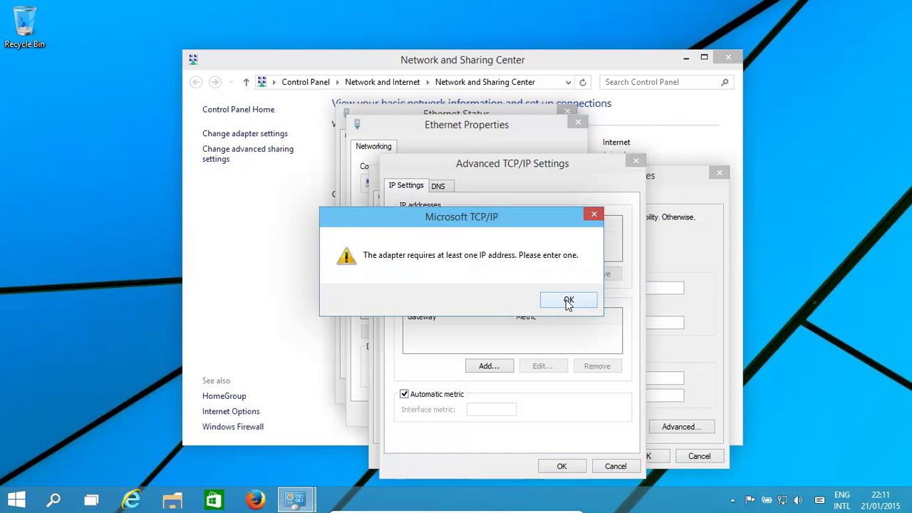
click(569, 301)
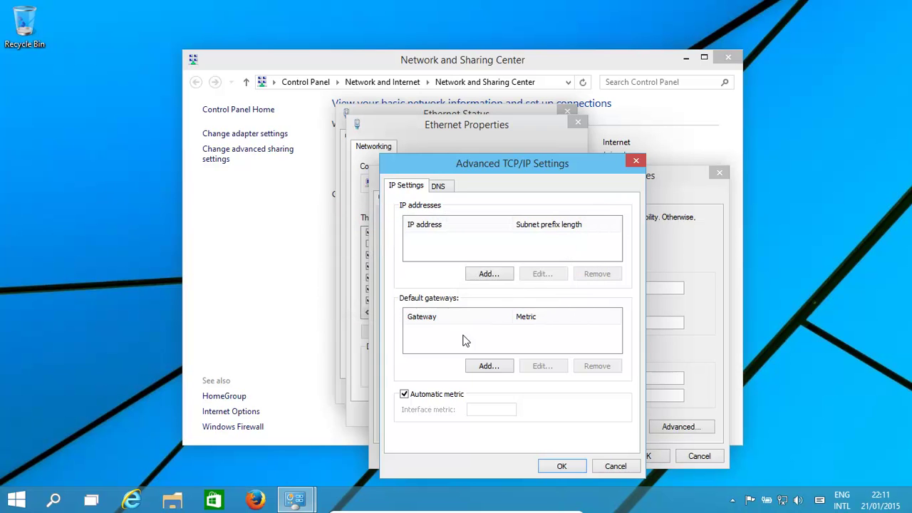
click(615, 466)
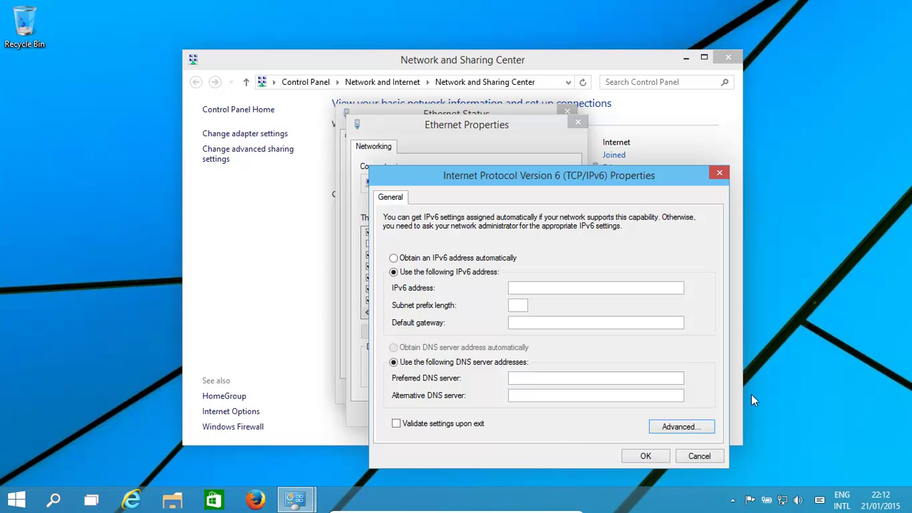
click(698, 457)
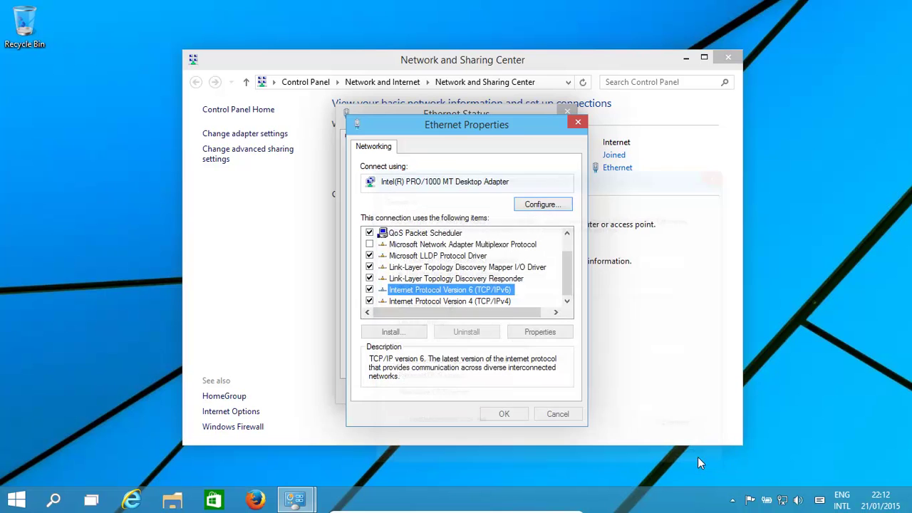
Open the alternative configuration settings in the Ethernet adapter's TCP/IPv4 properties.
click(444, 301)
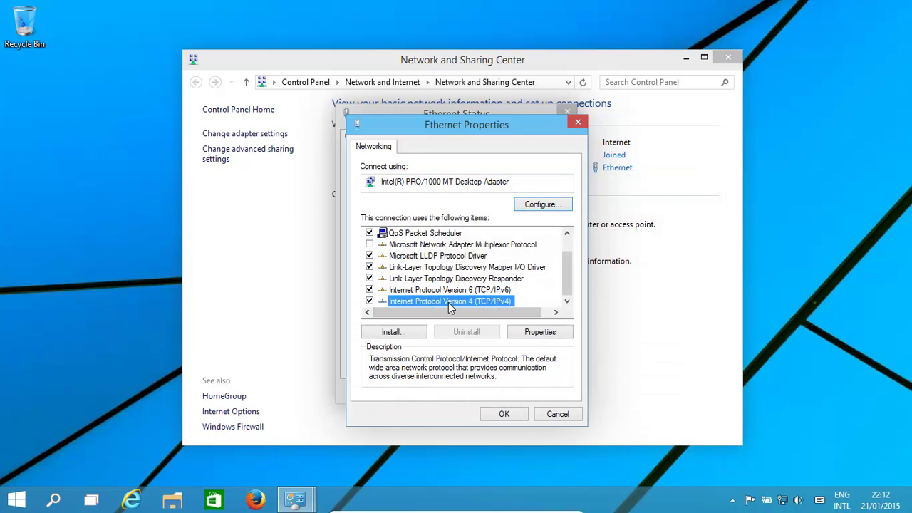
click(542, 334)
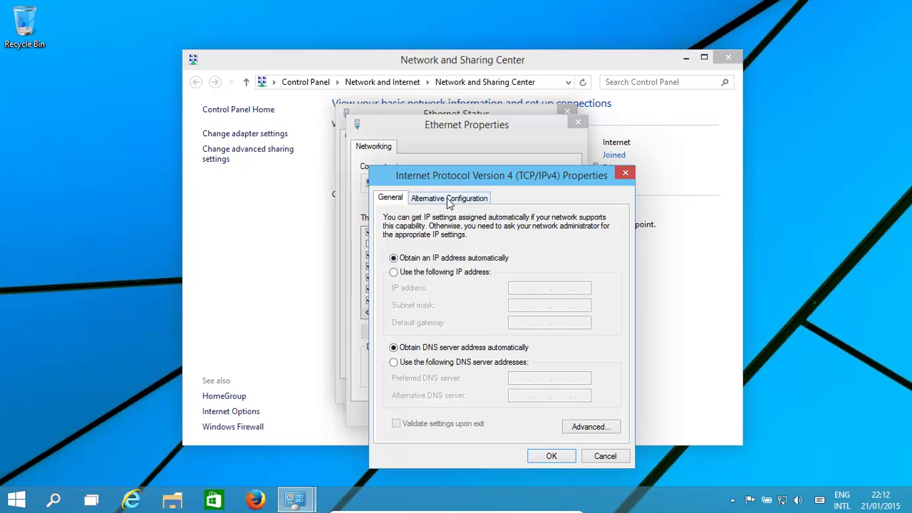
click(449, 200)
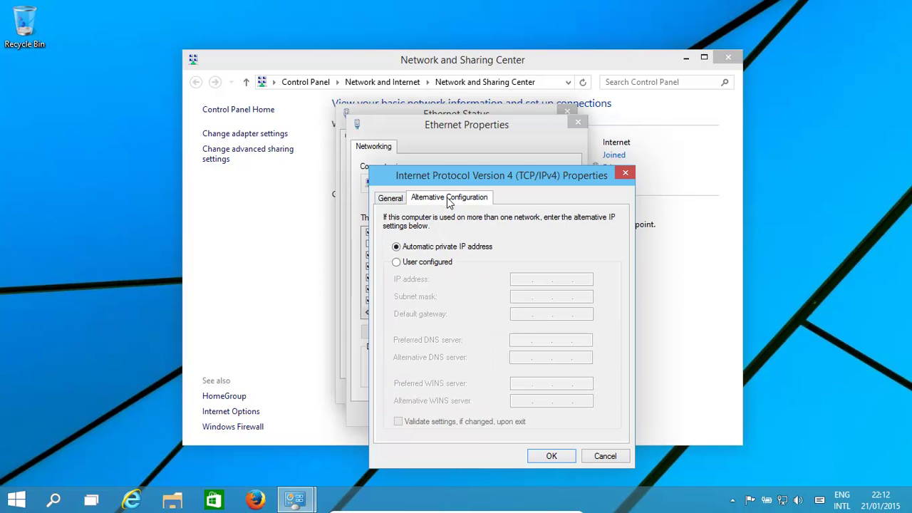
Choose the user-configured alternative IPv4 settings, discard the change, and close the Ethernet properties and status windows.
click(397, 263)
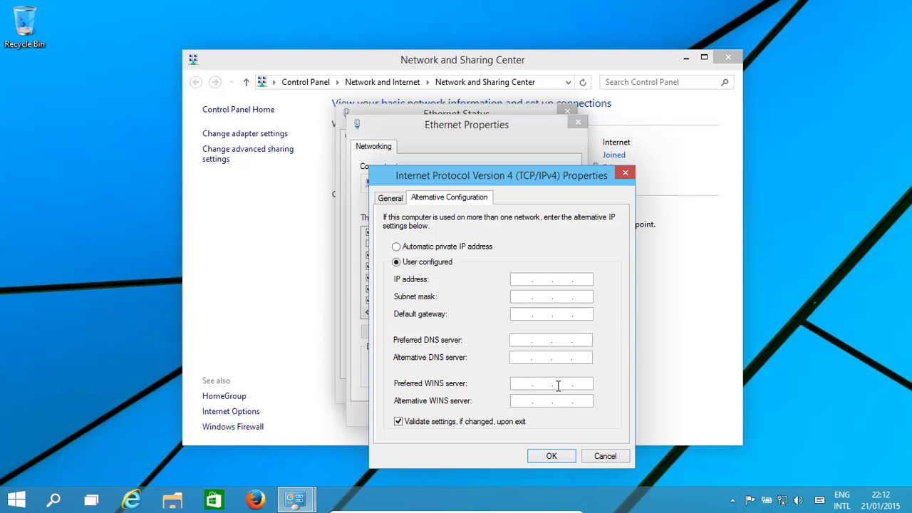
click(605, 457)
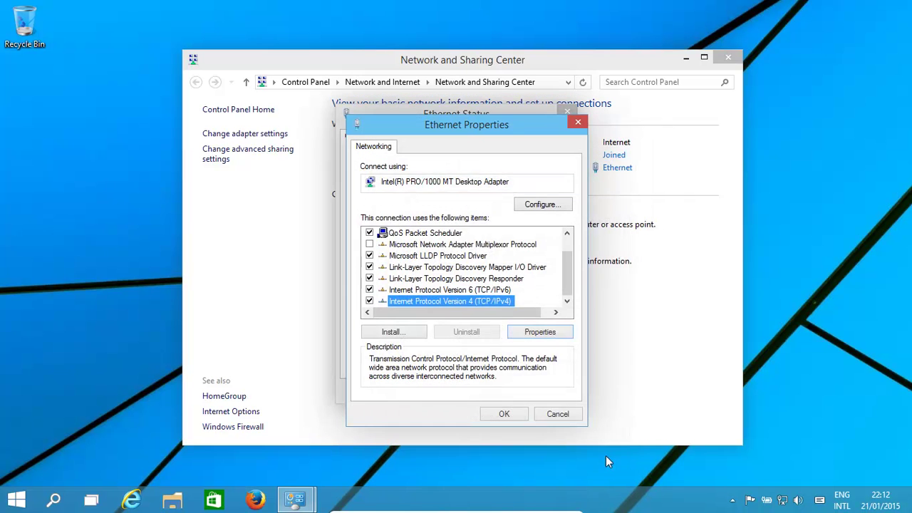
click(559, 416)
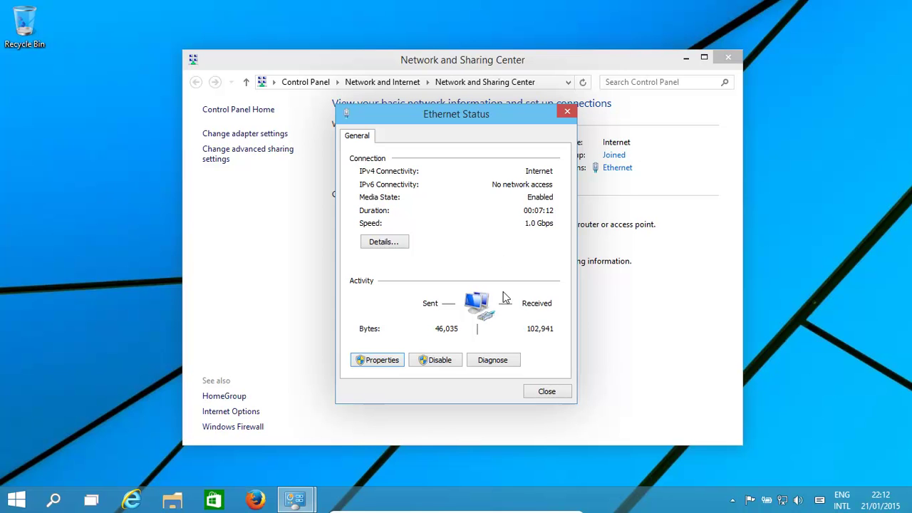
click(554, 395)
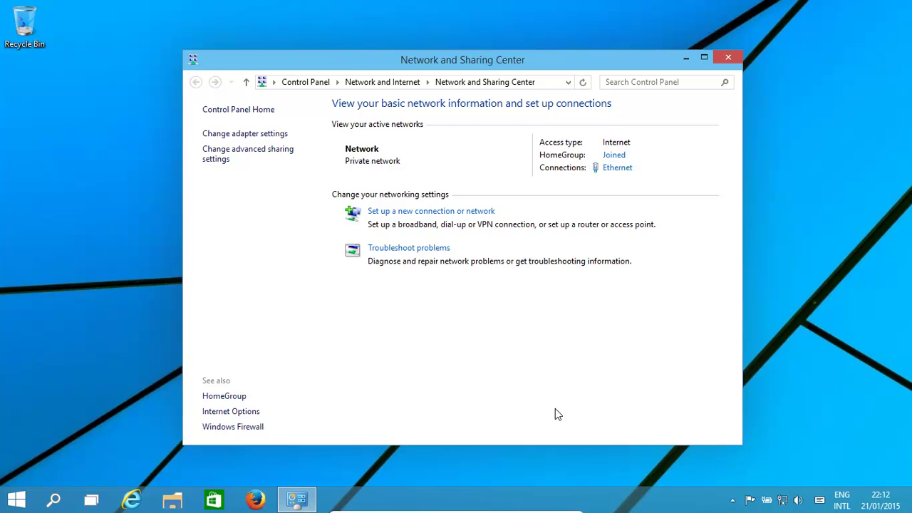
Start the Windows network troubleshooter for the network connection and cancel it during problem detection.
right_click(783, 500)
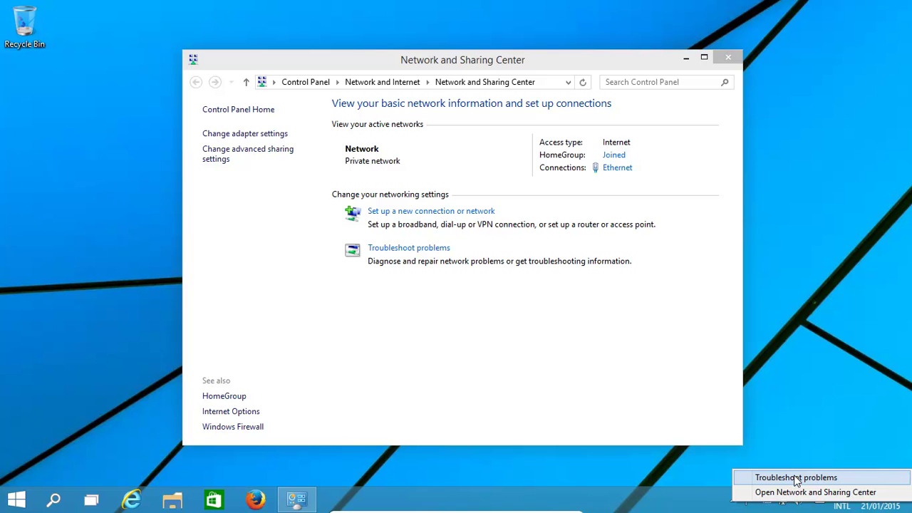
click(790, 479)
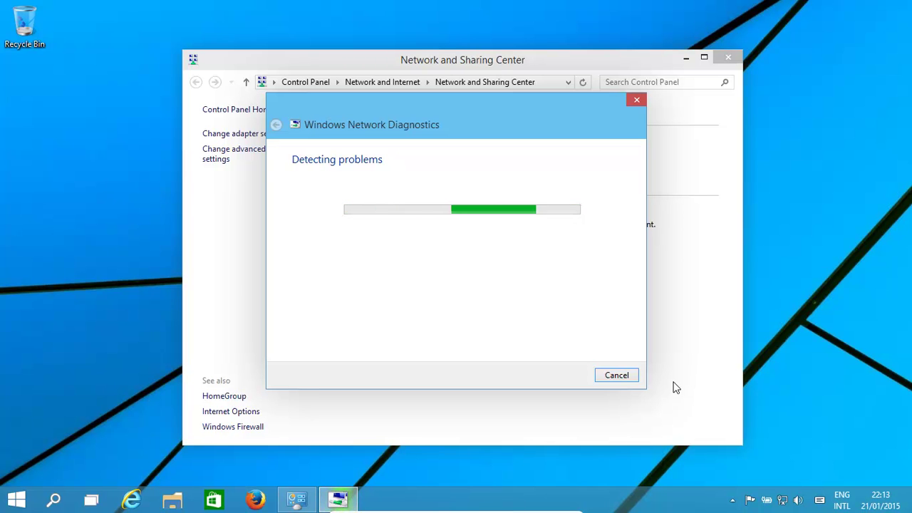
click(617, 376)
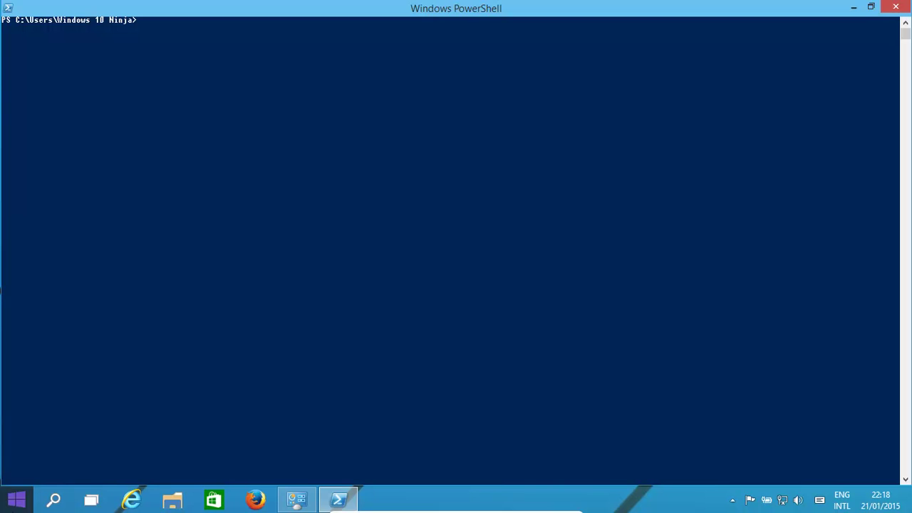
Search Windows for cmd, replace the search with powershell, and return to the open PowerShell window.
click(18, 503)
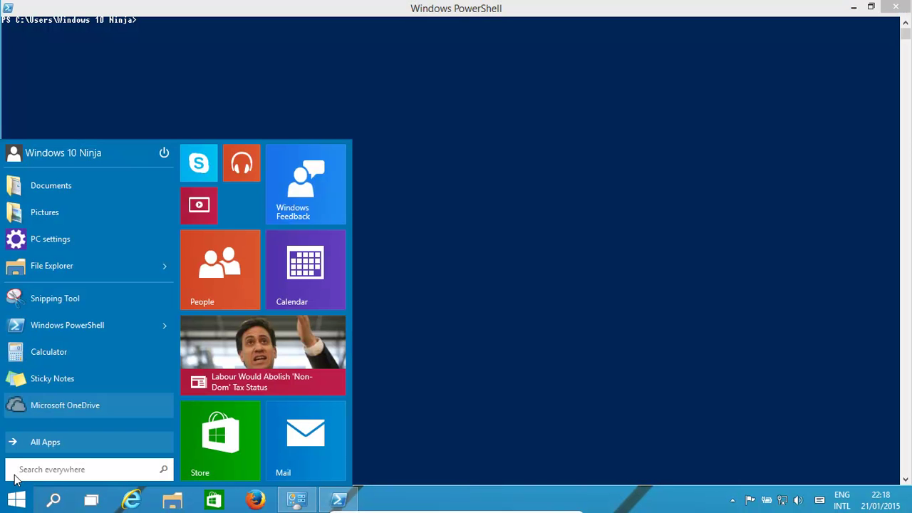
text(cmd)
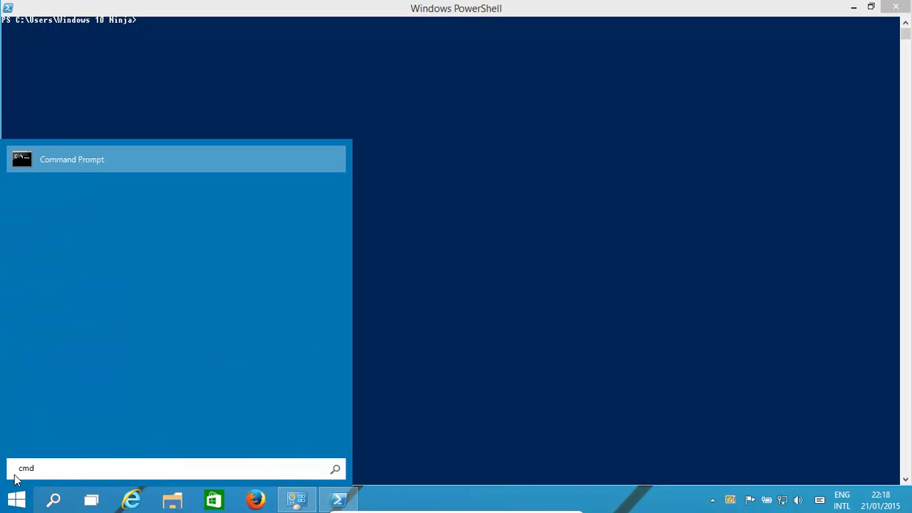
key(BackSpace)
key(BackSpace)
key(BackSpace)
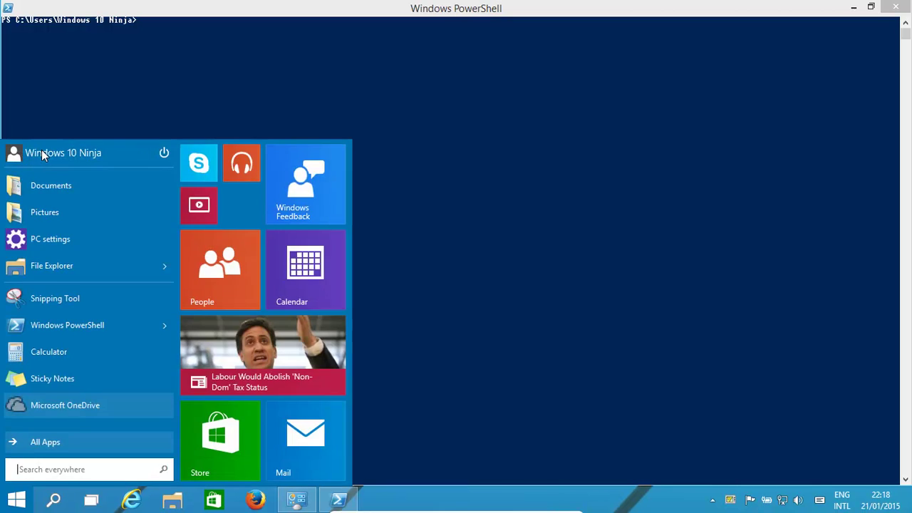
text(powershell)
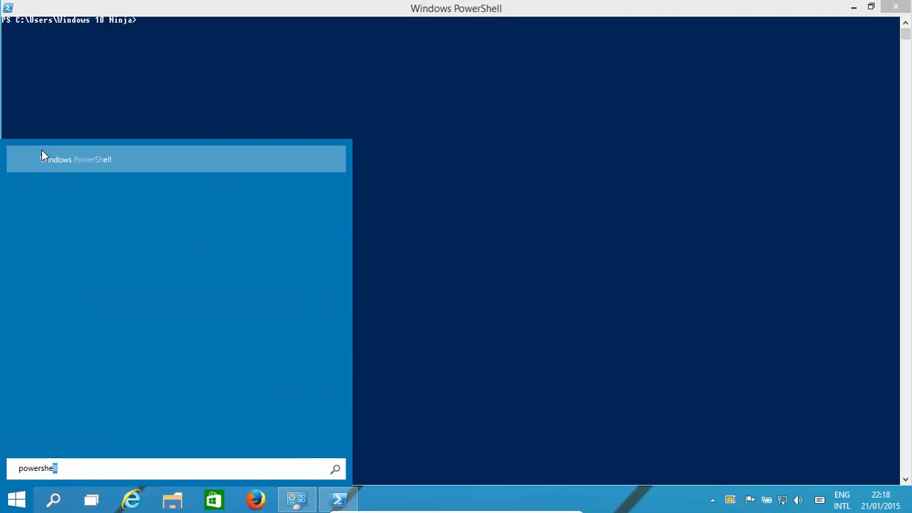
click(470, 116)
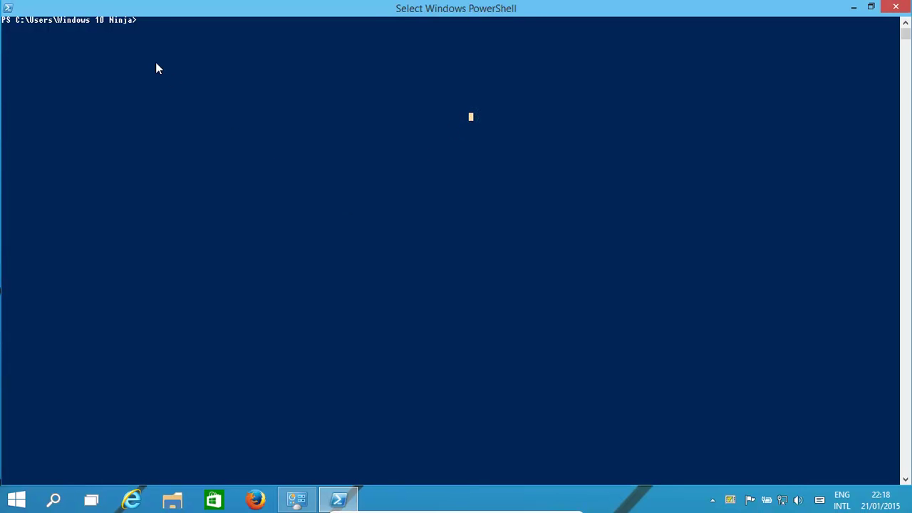
Show the full IP configuration of all adapters with ipconfig /all.
text(ipco)
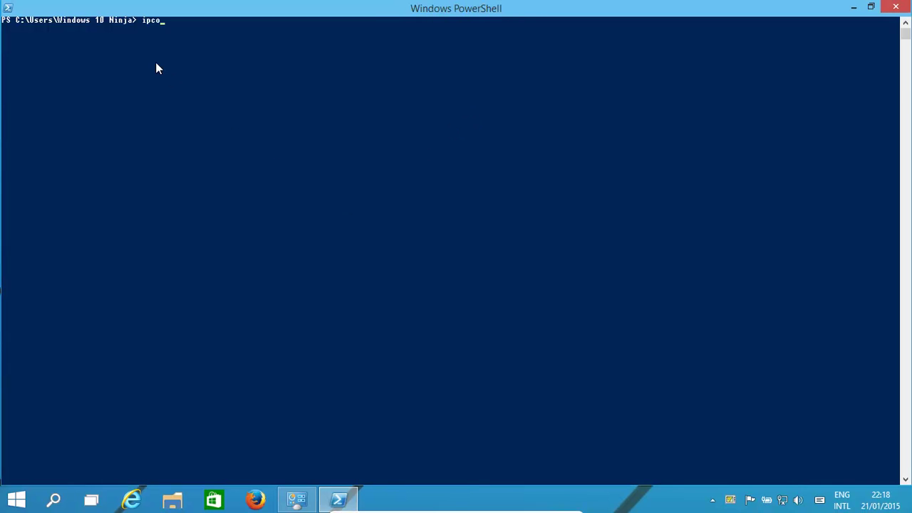
text(nfig /all)
key(Return)
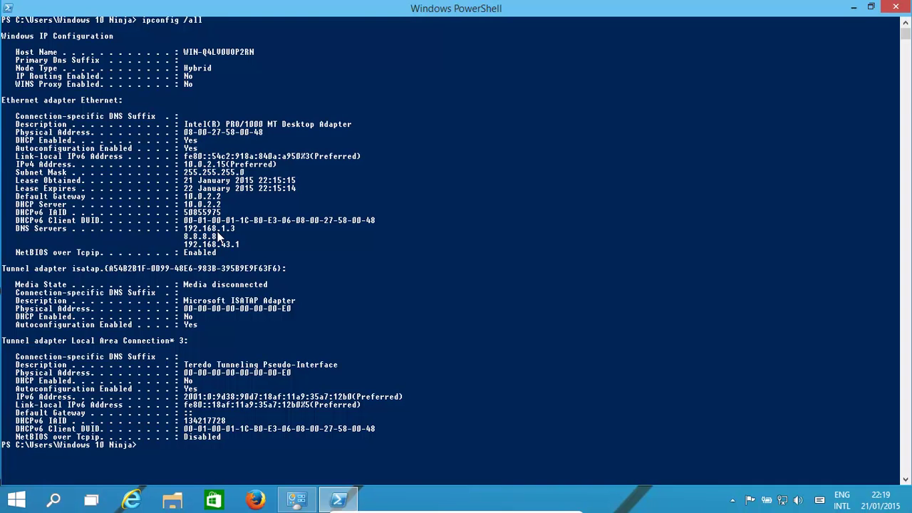
Release the adapter's IPv4 address with ipconfig /release and check the network connection status.
text(ipconfig /release)
key(Return)
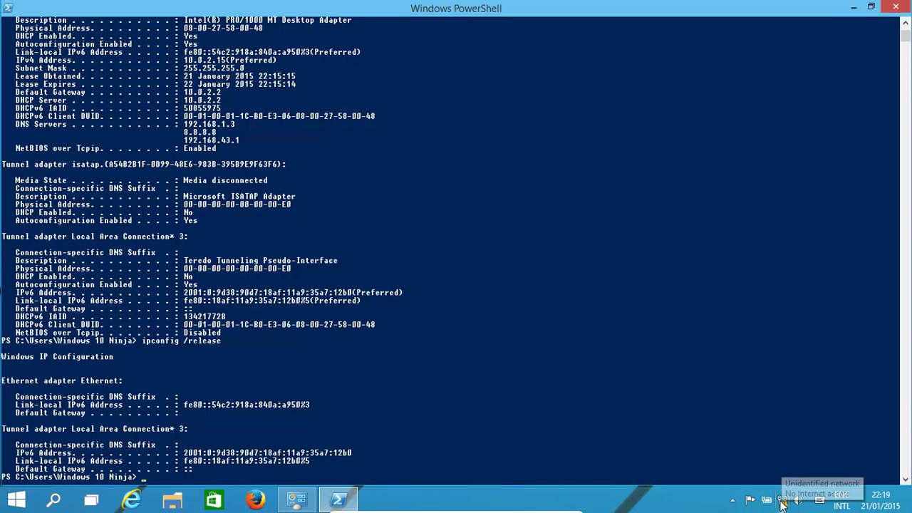
mouse_move(781, 502)
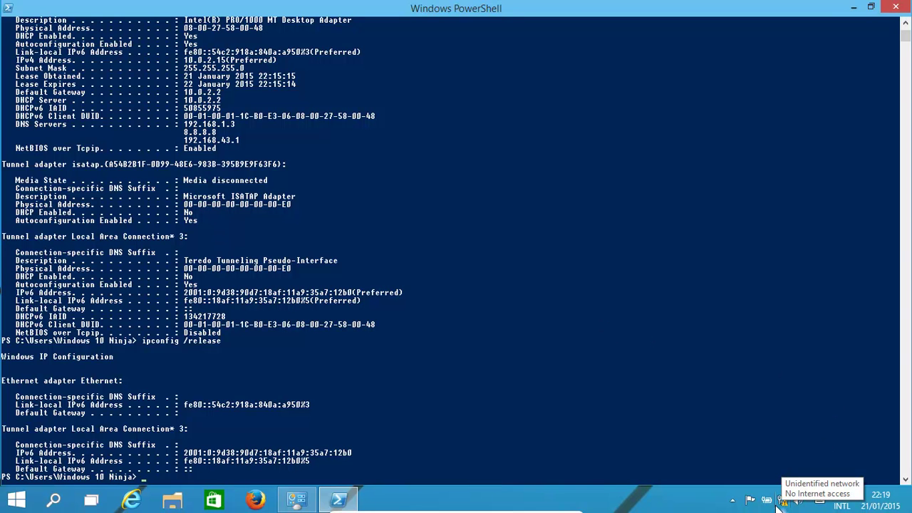
Try to renew the IPv4 address by reusing the previous command as ipconfig /reenew.
key(Up)
key(BackSpace)
key(BackSpace)
key(BackSpace)
text(new)
key(Return)
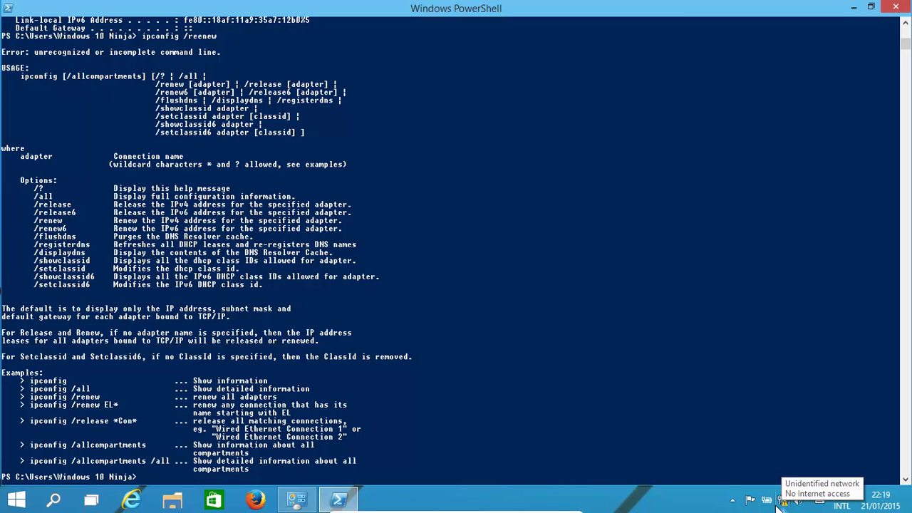
Correct the mistyped command and renew the adapter's IPv4 address with ipconfig /renew.
key(Up)
key(BackSpace)
key(BackSpace)
key(BackSpace)
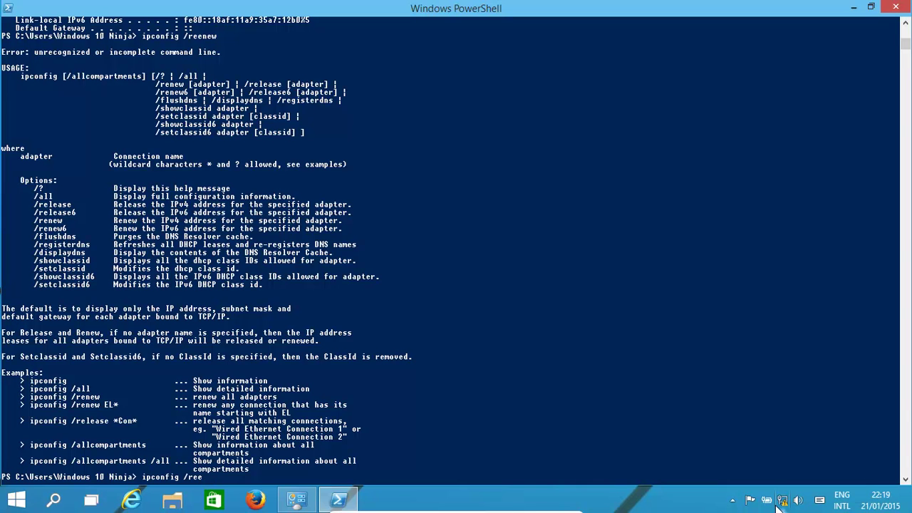
text(new)
key(Return)
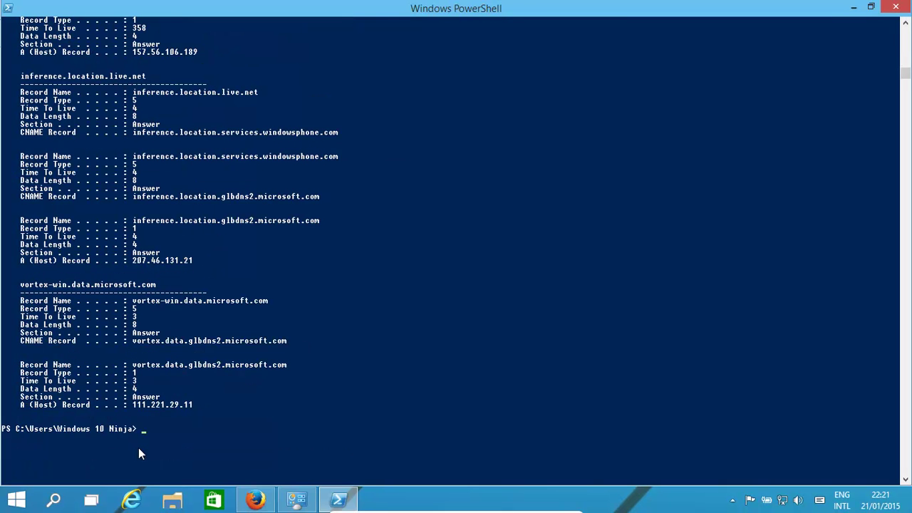
Display the contents of the DNS resolver cache with ipconfig /displaydns and review the records.
text(ipconfig /displaydns)
key(Return)
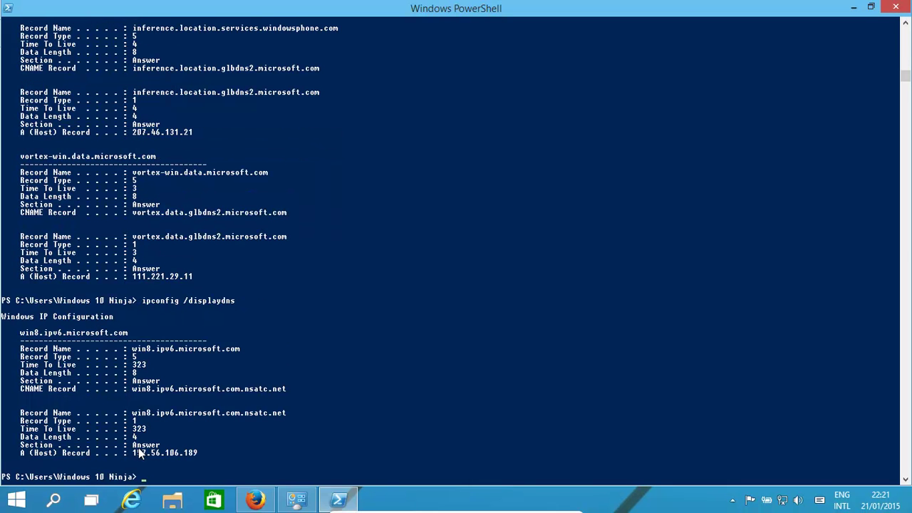
click(903, 26)
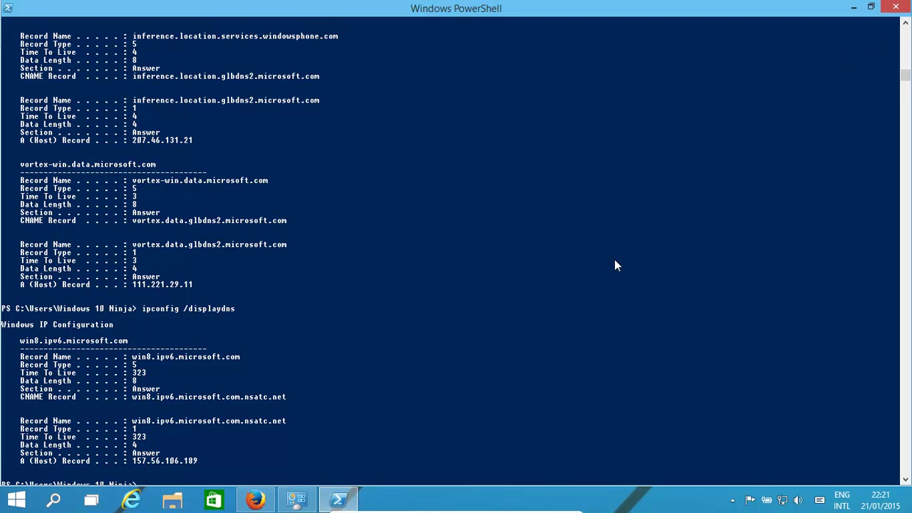
Clear the DNS resolver cache by changing the previous command to ipconfig /flushdns and running it.
key(Return)
key(Up)
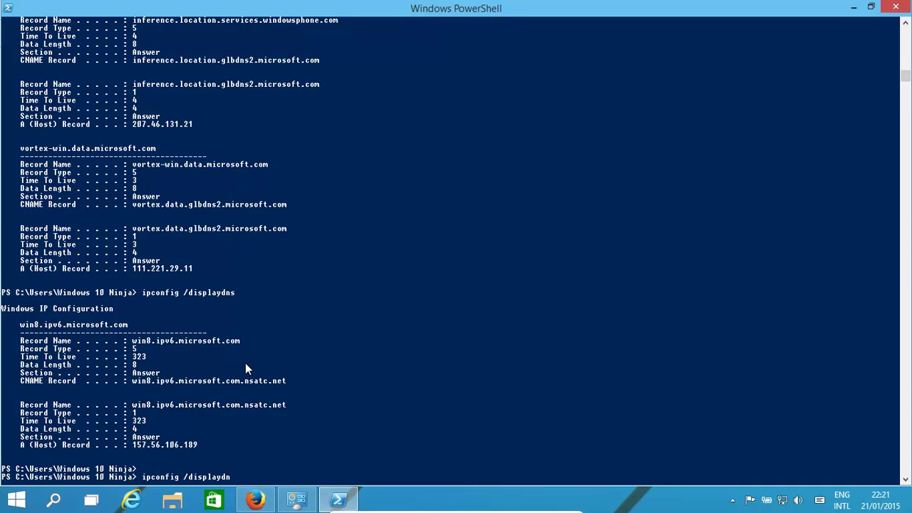
key(BackSpace)
key(BackSpace)
key(BackSpace)
key(BackSpace)
key(BackSpace)
key(BackSpace)
key(BackSpace)
key(BackSpace)
key(BackSpace)
key(BackSpace)
text(flushdns)
key(Return)
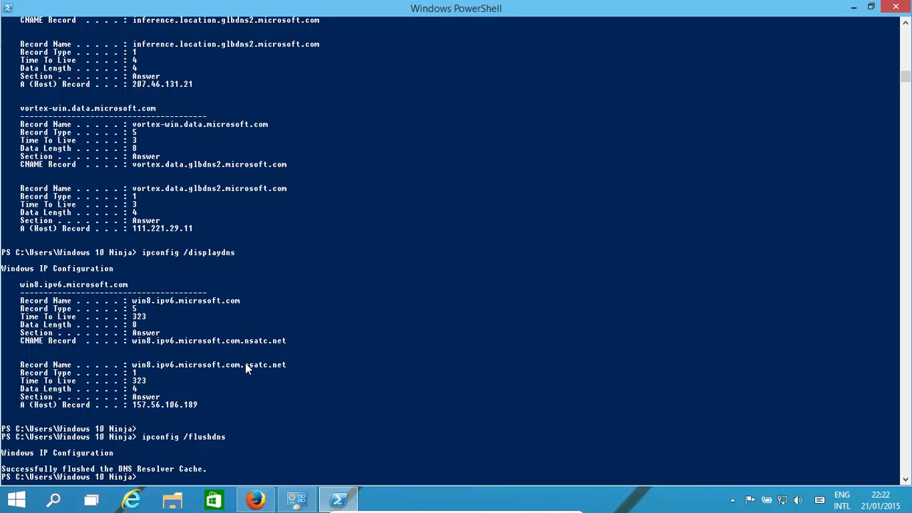
Run ipconfig /displaydns again to check the DNS resolver cache after the flush.
key(Up)
key(Up)
key(Return)
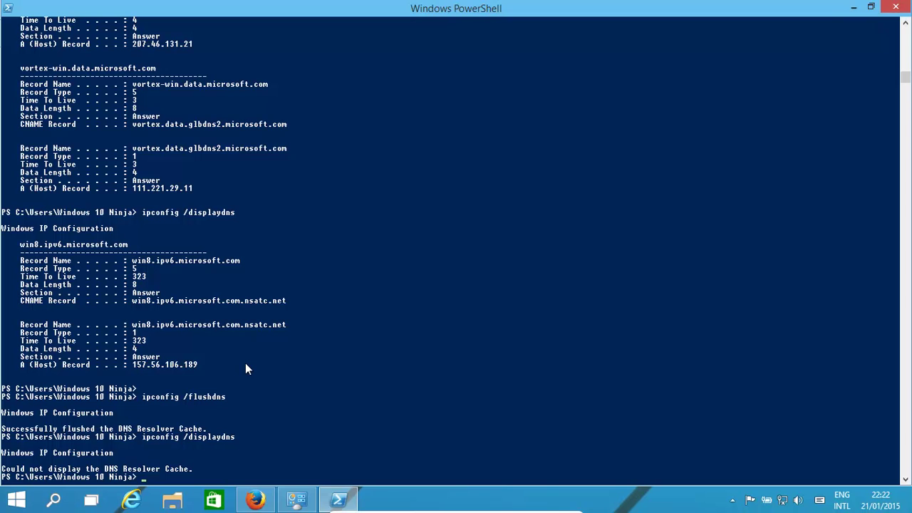
Test connectivity to the DNS server by running ping 8.8.8.8.
text(ping)
text(8.8.8.8)
key(Return)
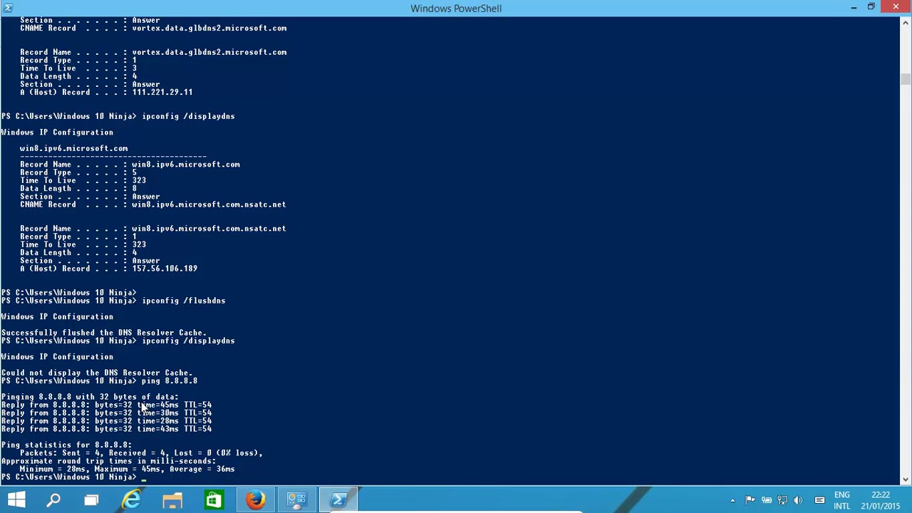
Recall the ping 8.8.8.8 command at the prompt.
key(Up)
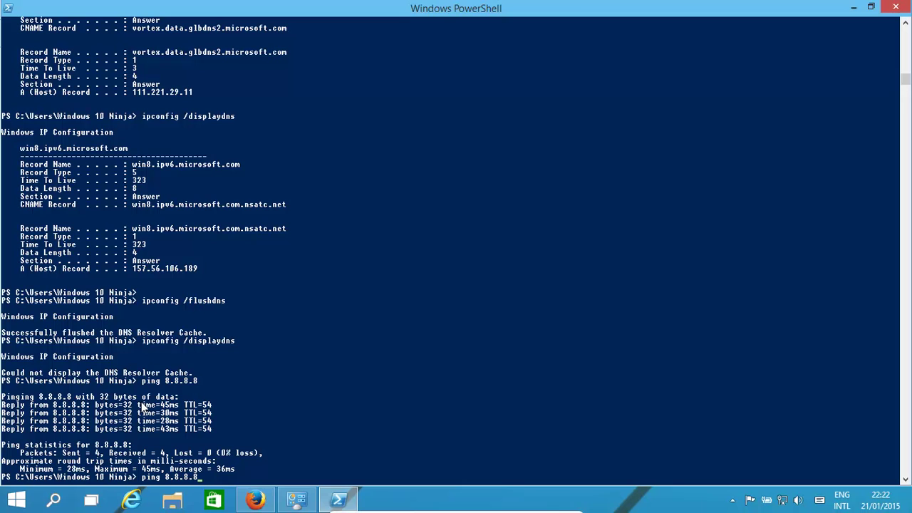